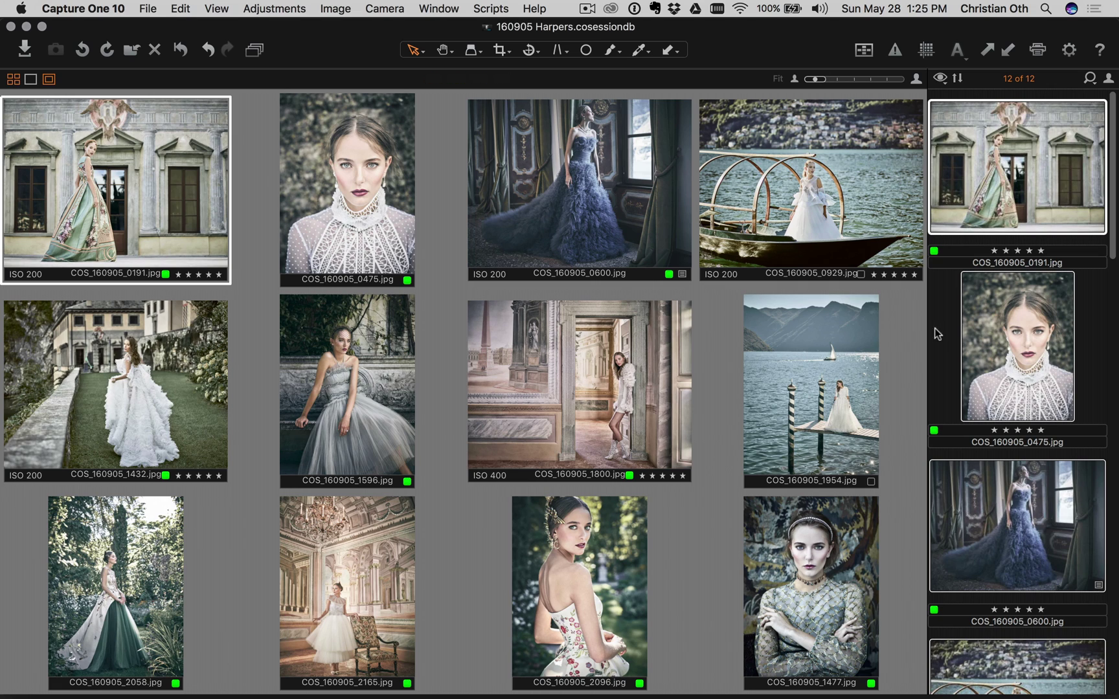
Select the first thumbnail, COS_160905_0191.jpg, to view it alone instead of the 12-image grid.
left_click(990, 174)
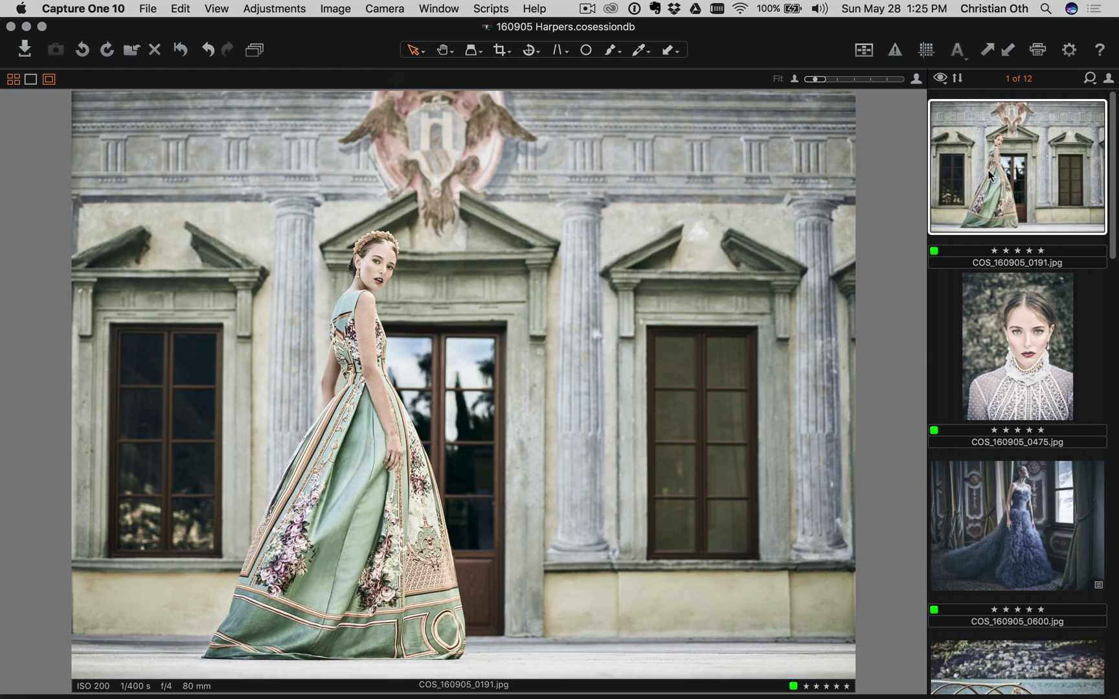
Advance image by image to COS_160905_1477.jpg and reveal the library and filter tools.
key("Down")
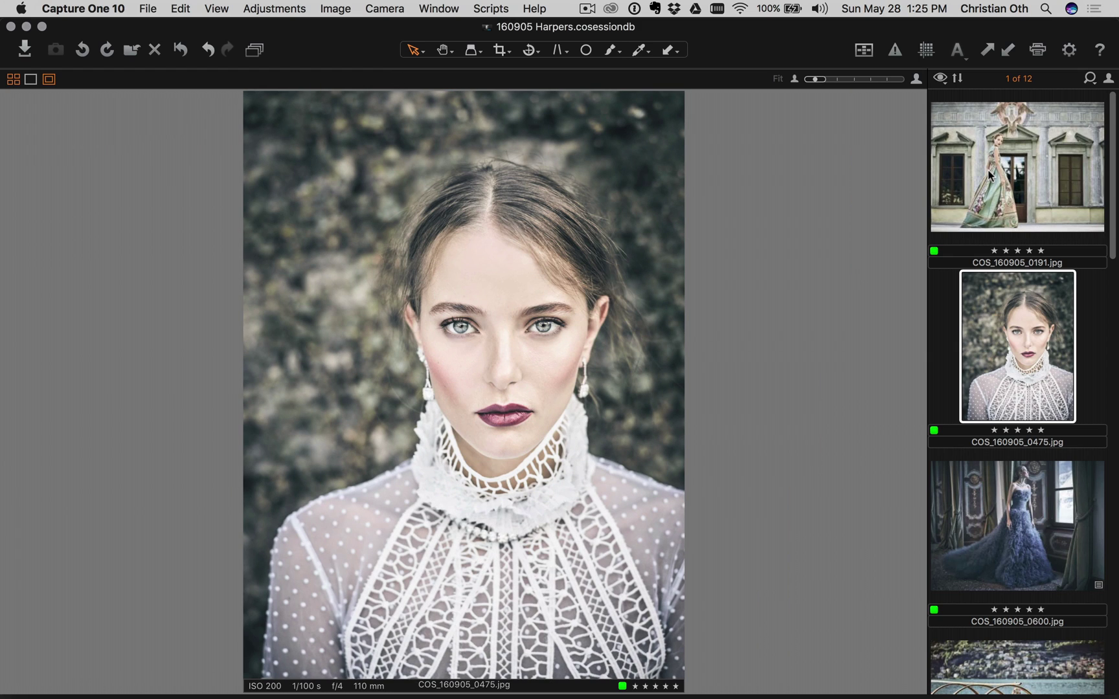
key("Down")
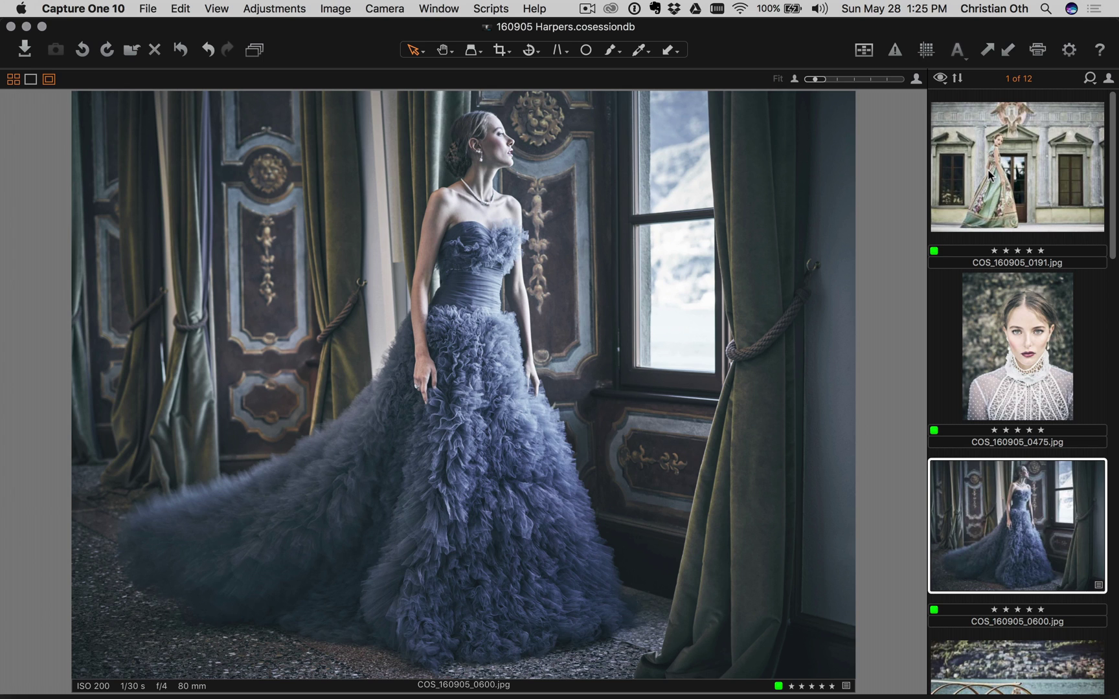
key("Down")
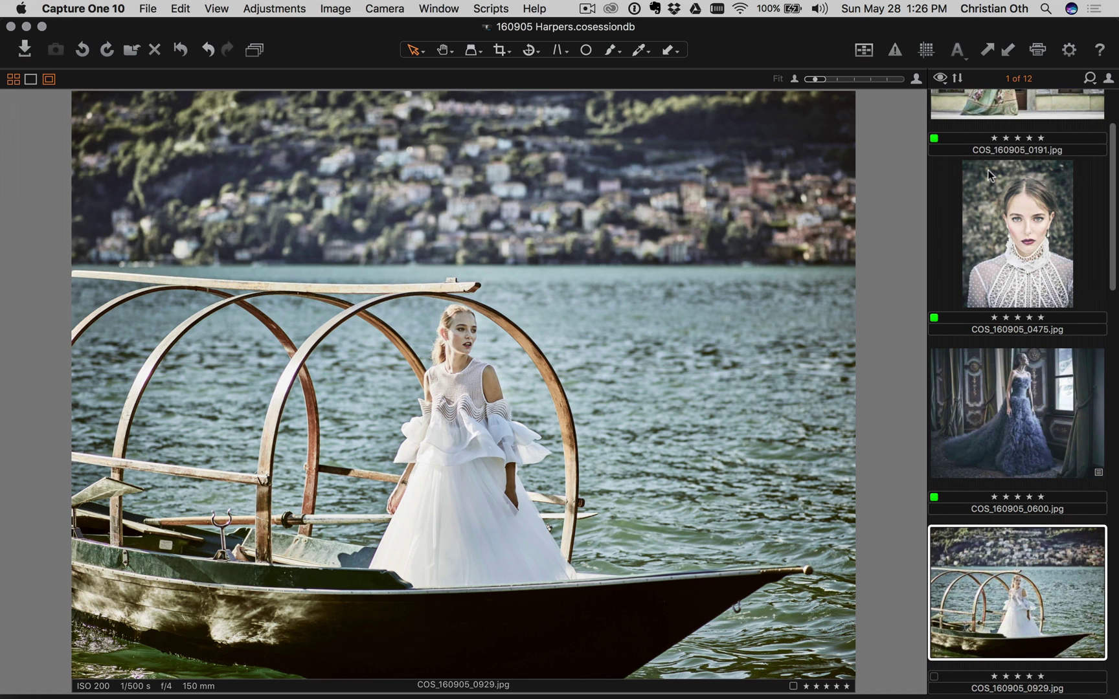
key("Down")
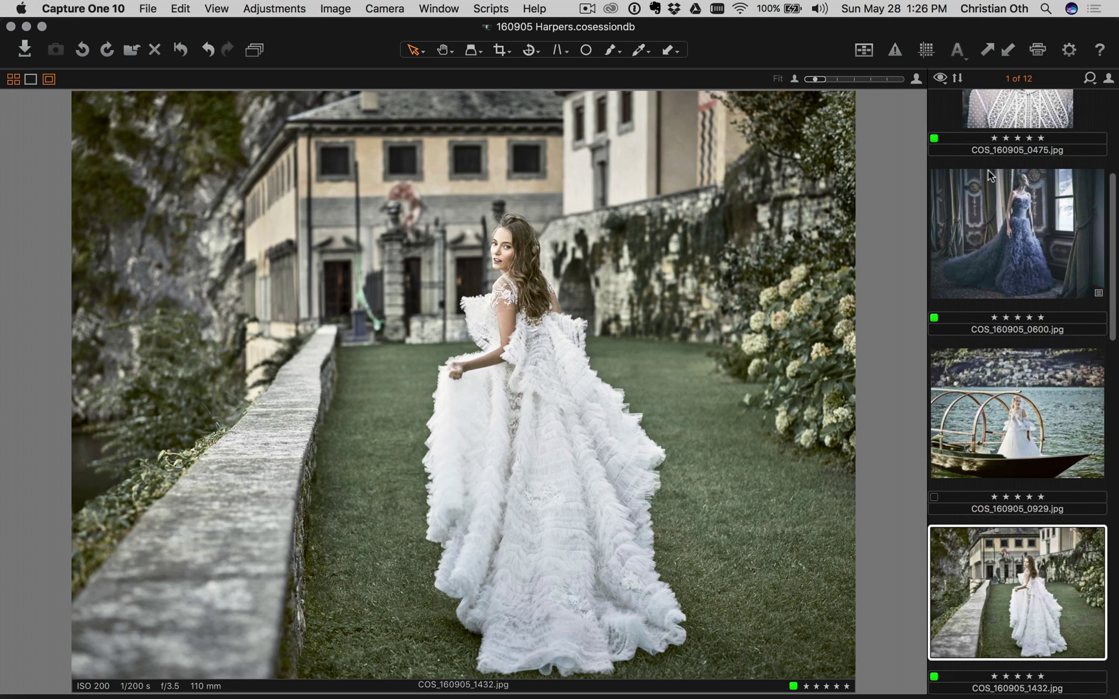
key("Down")
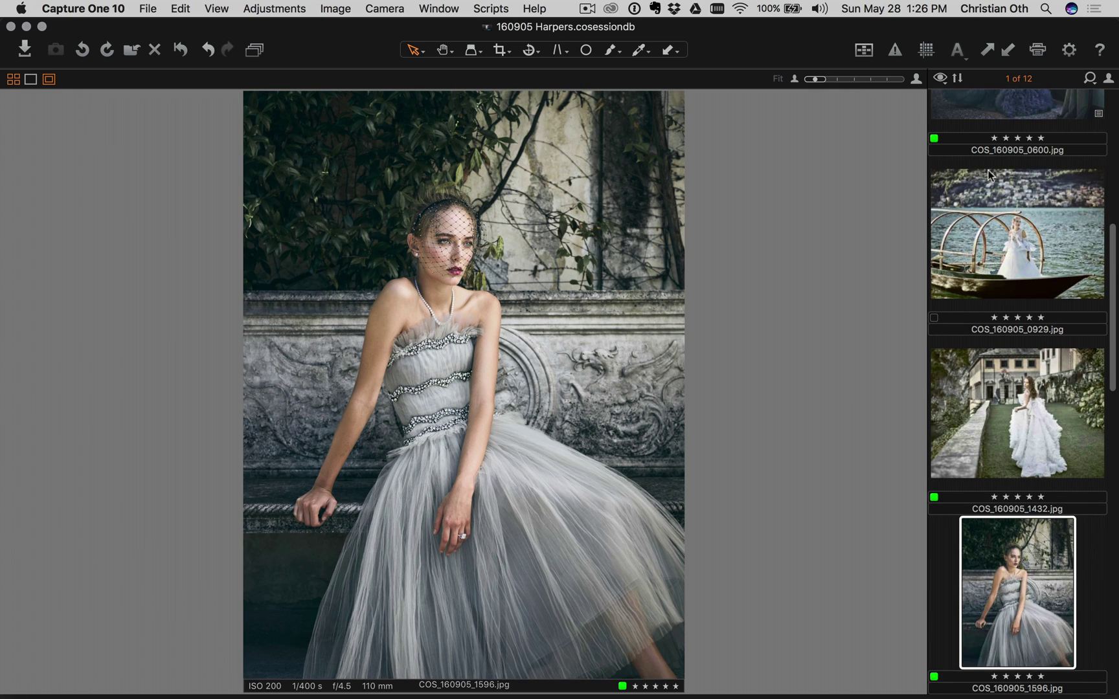
key("Down")
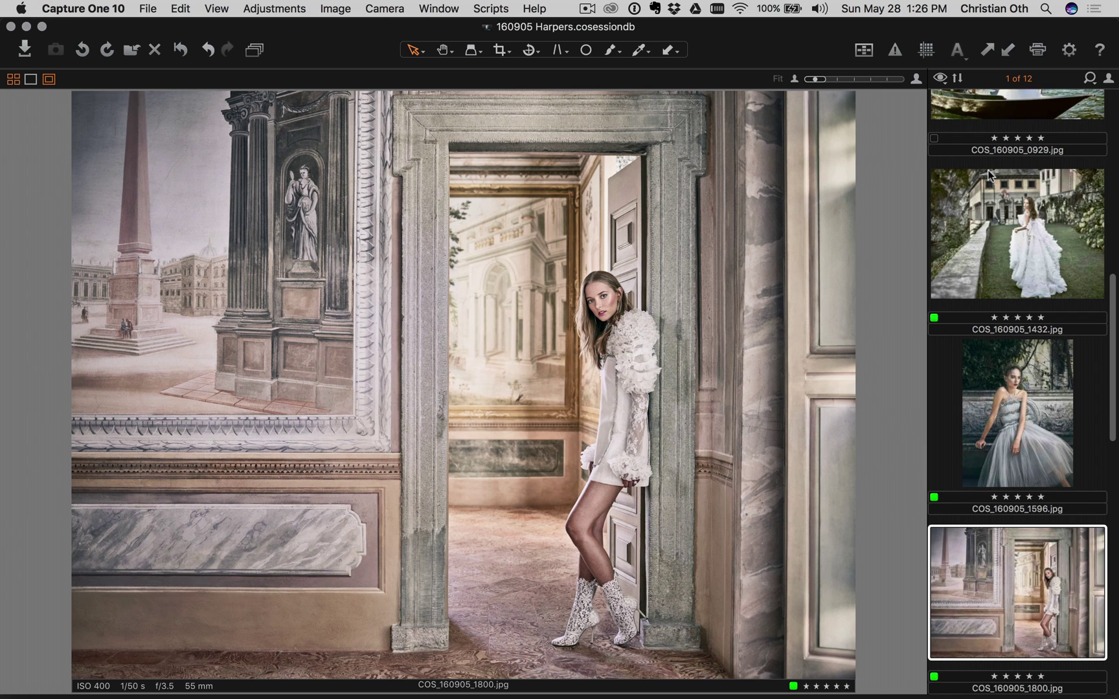
key("Down")
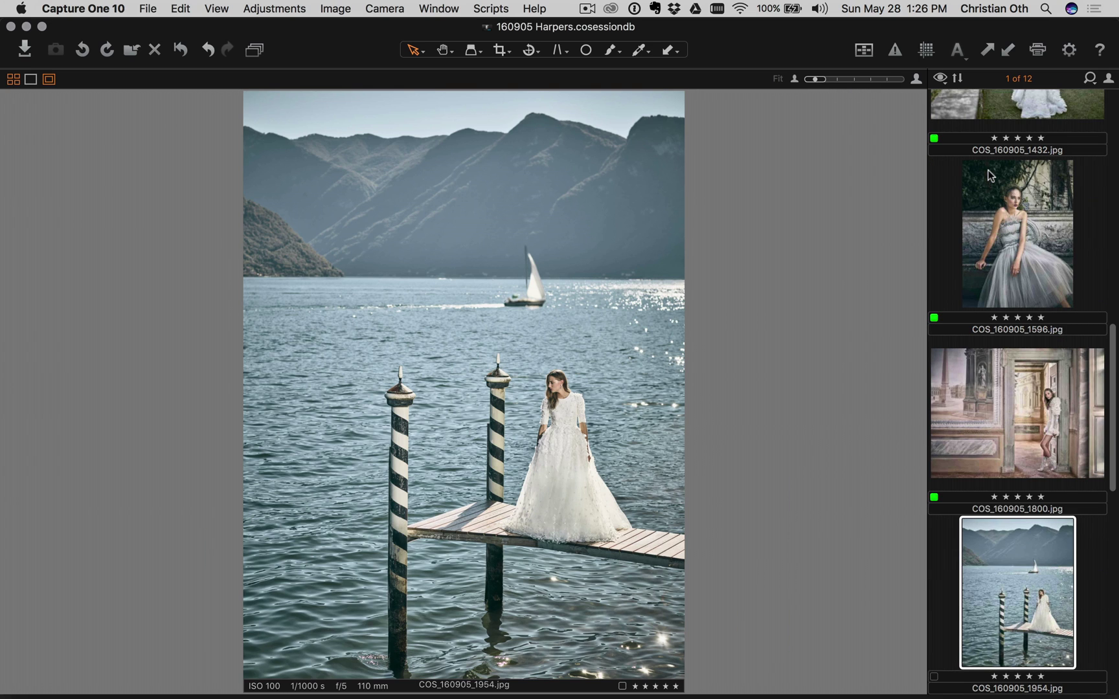
key("Down")
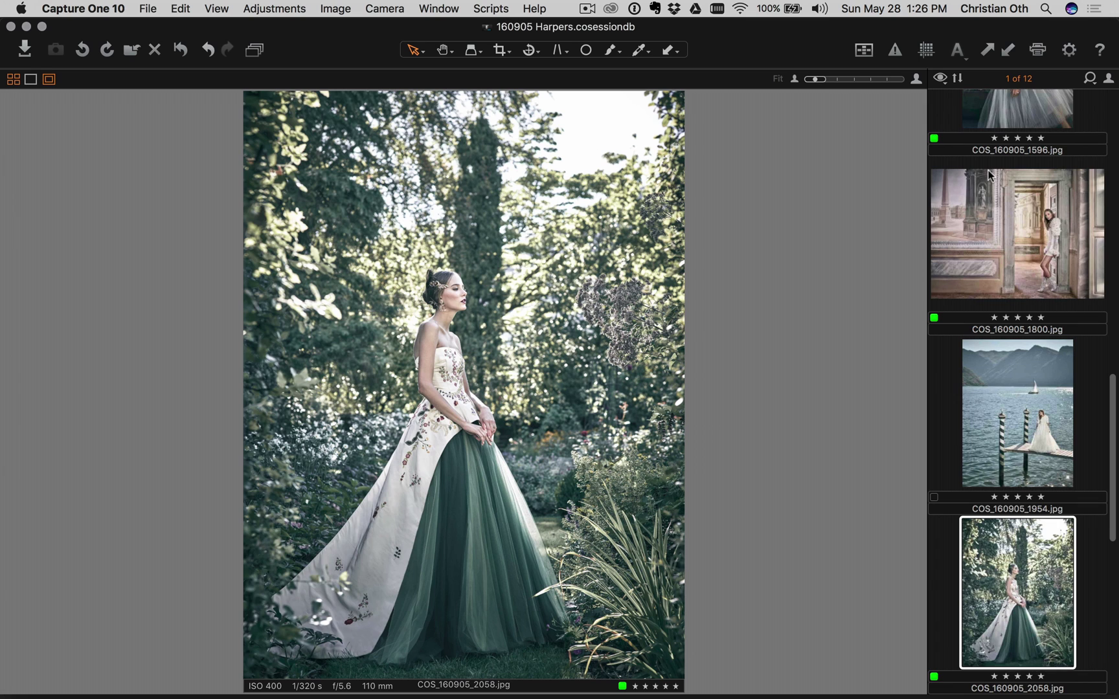
key("Down")
key("Down")
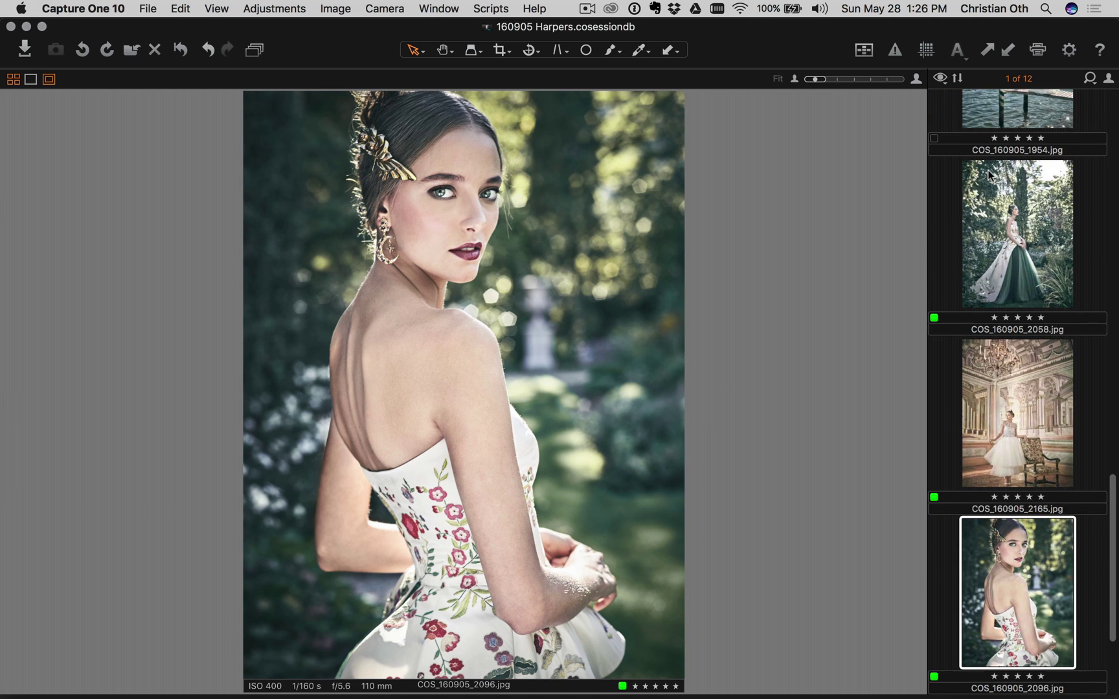
key("Down")
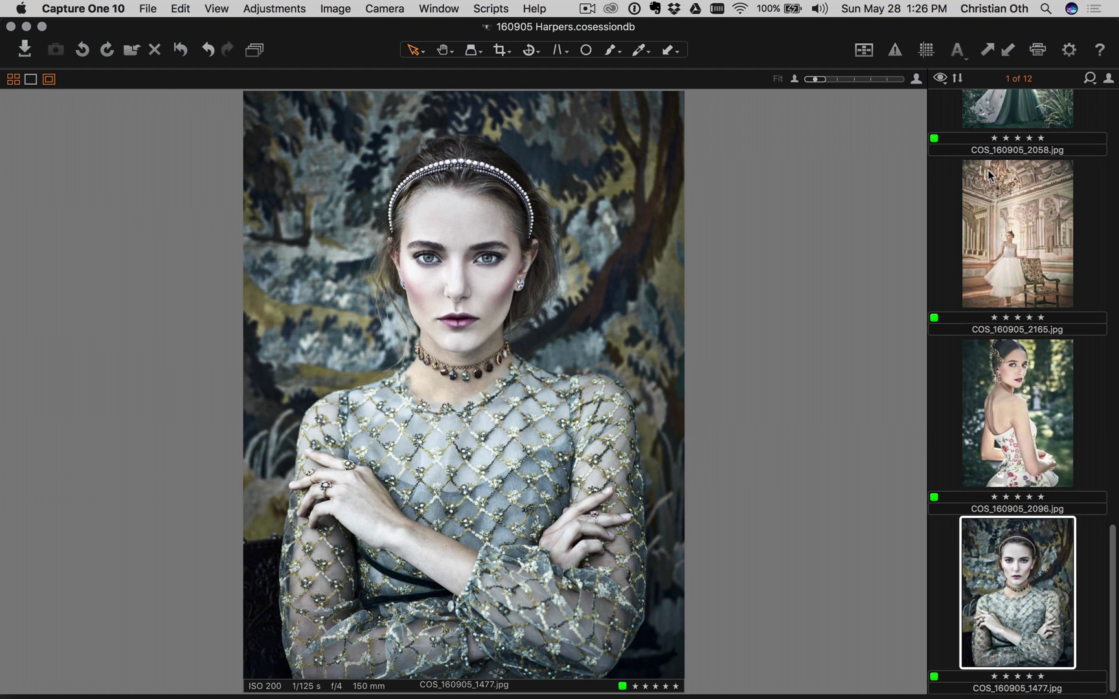
key("super+t")
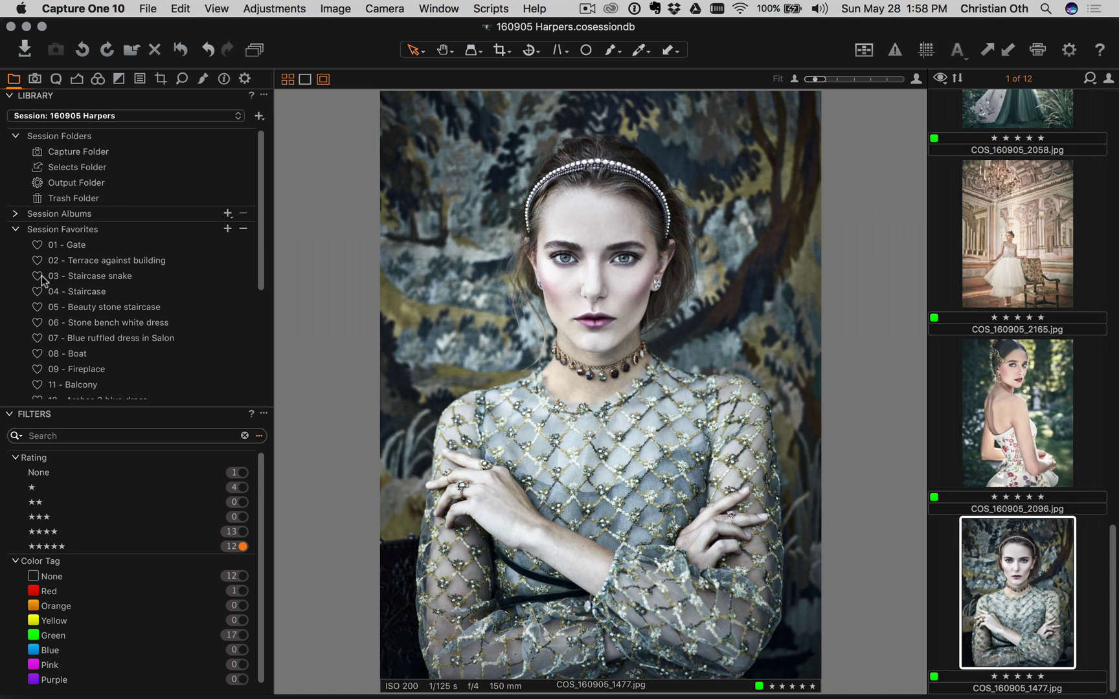
Browse the session favorites, ending on '02 - Terrace against building' with its 10 images.
left_click(93, 352)
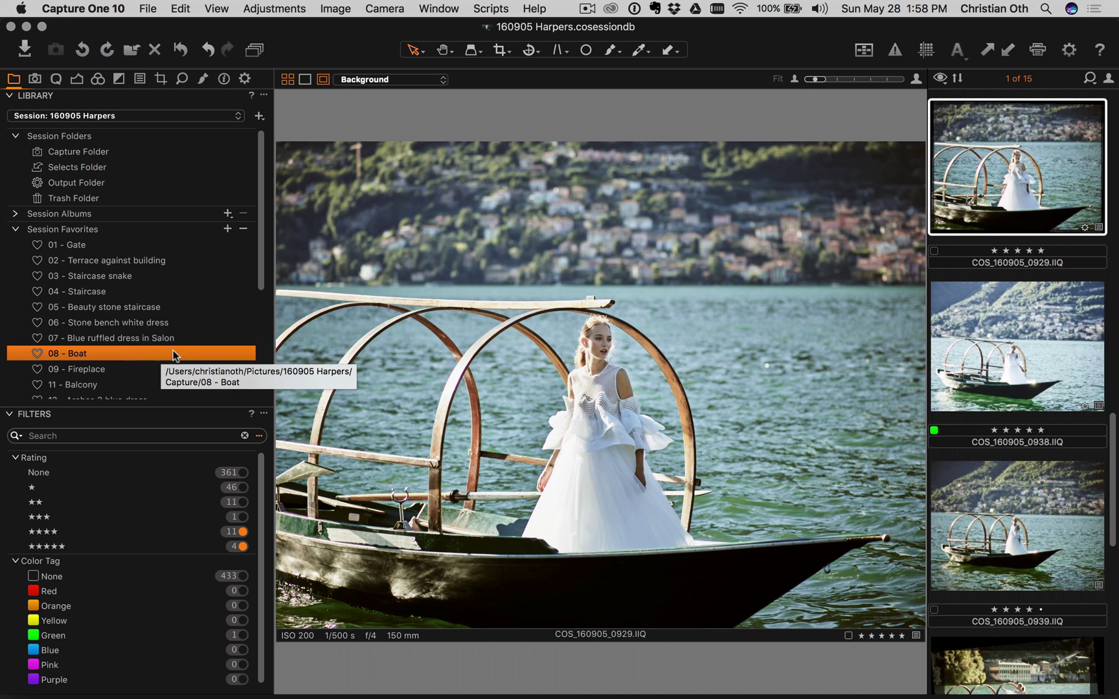
left_click(140, 309)
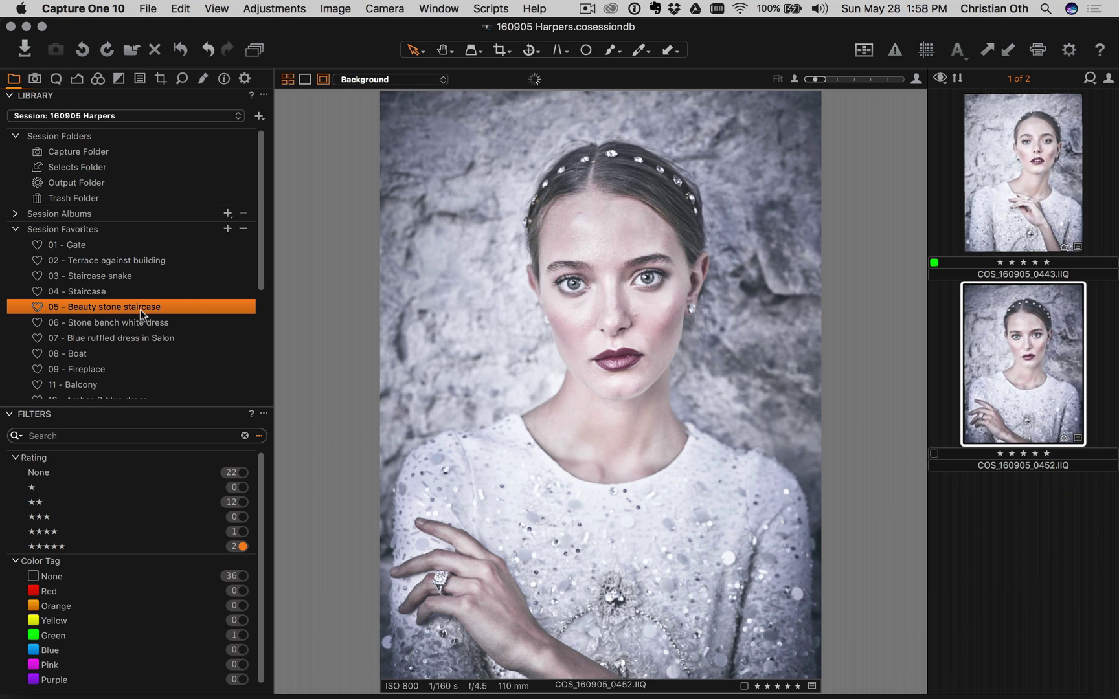
left_click(159, 259)
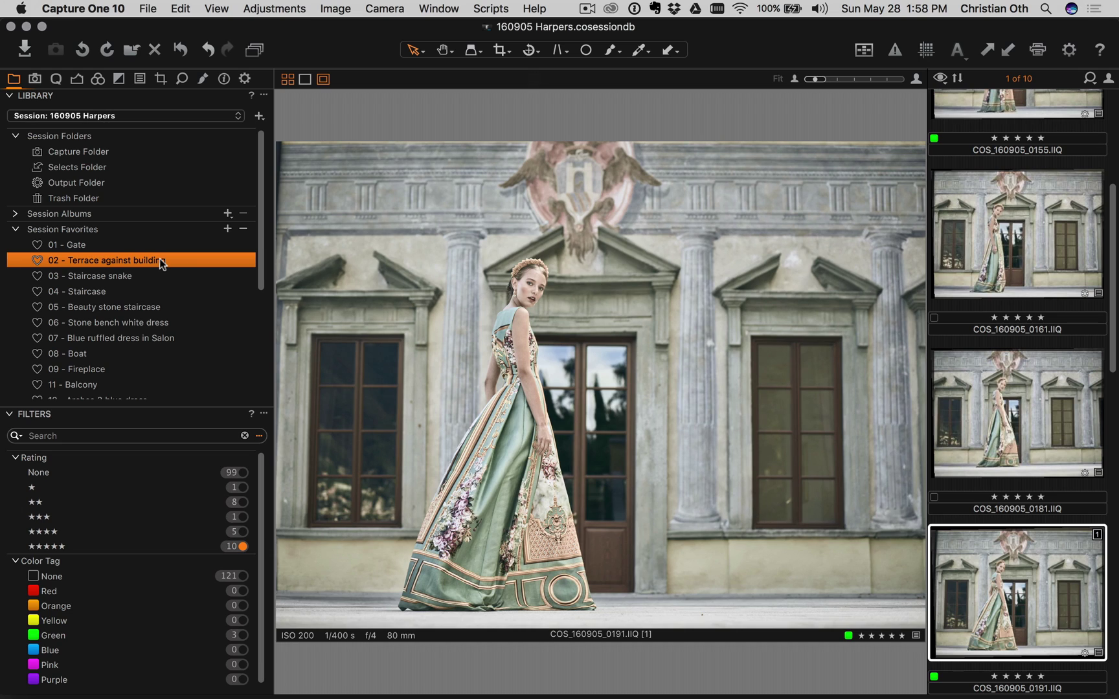
left_click(228, 232)
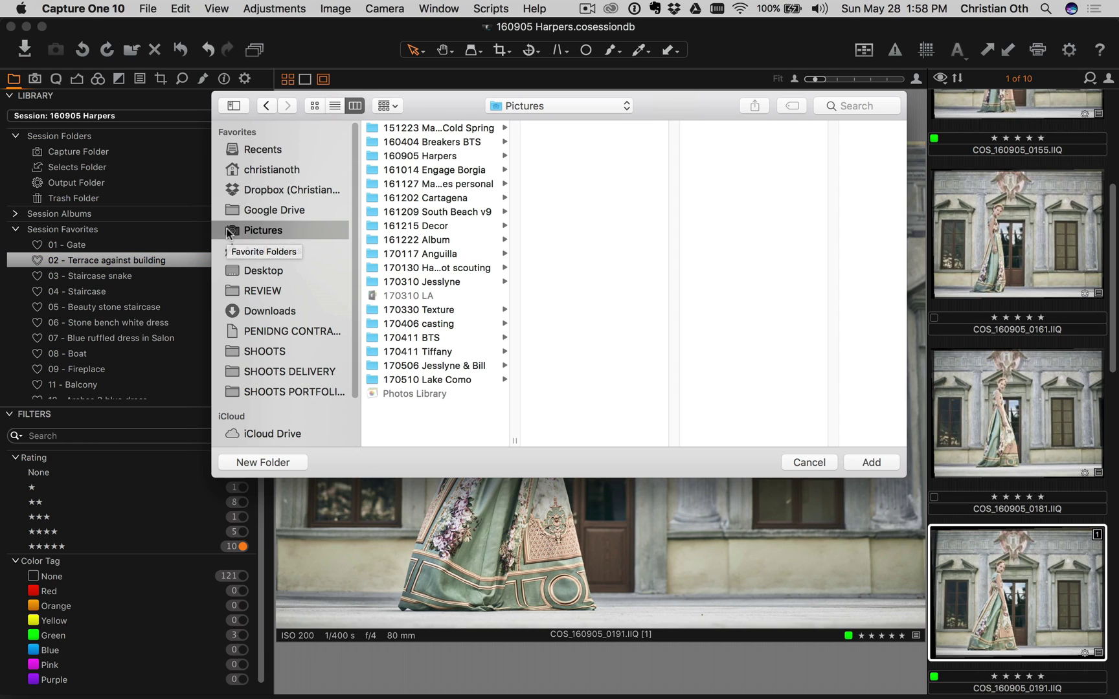
left_click(467, 156)
left_click(537, 154)
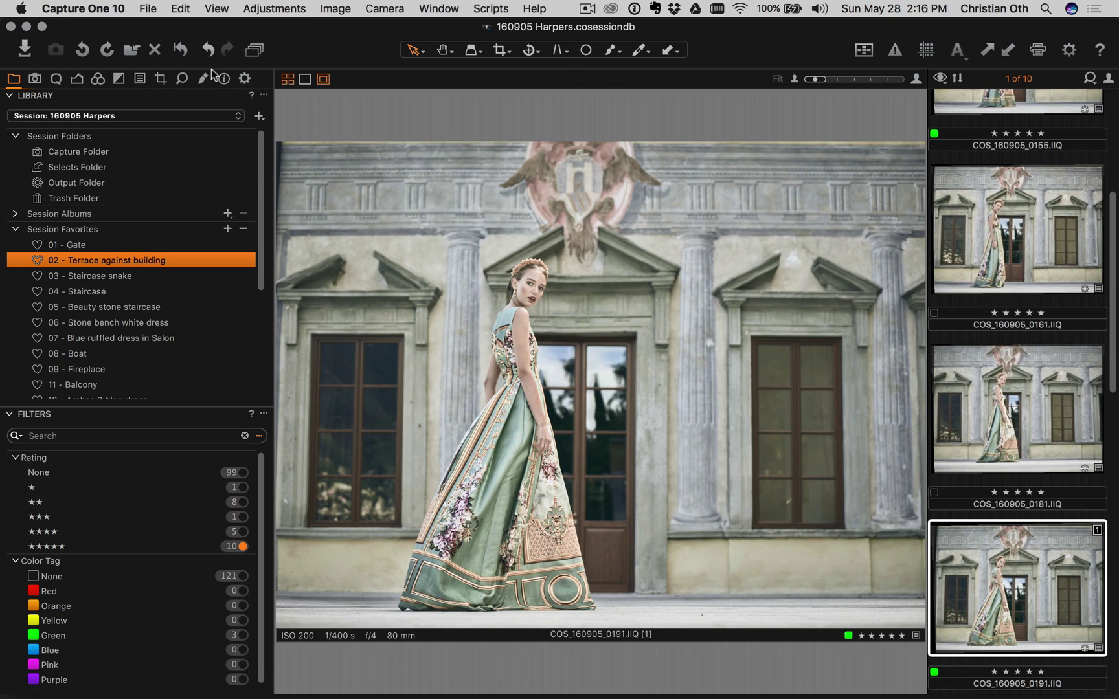
Show the Quick adjustment tools with the Color Balance and Filters tools expanded.
left_click(56, 78)
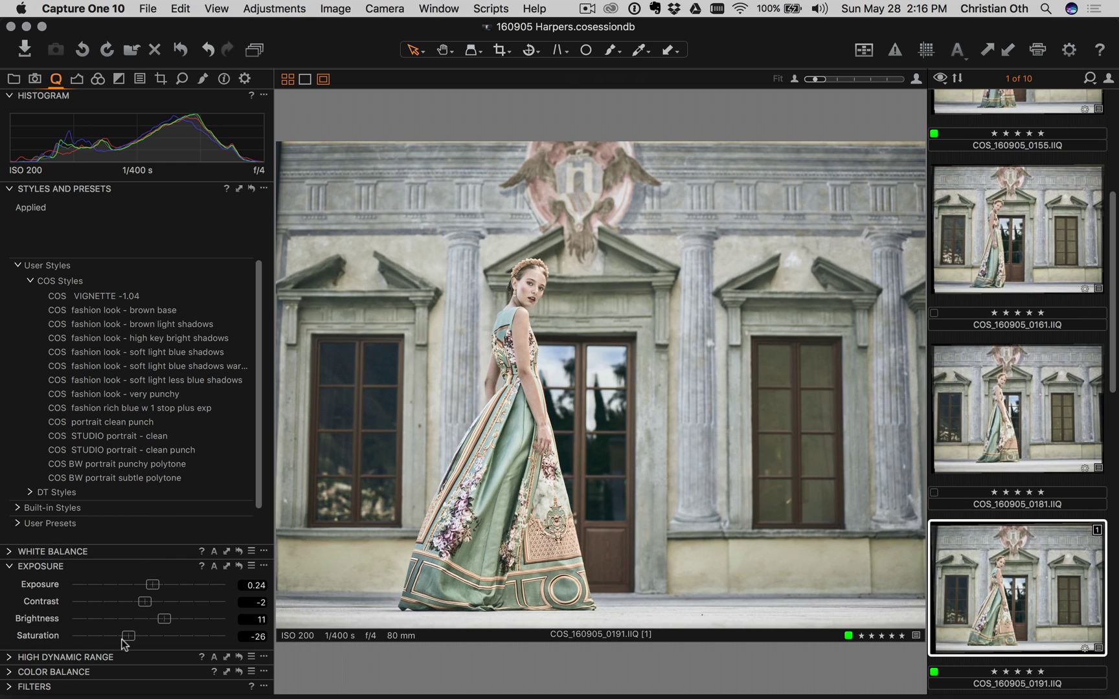
left_click(13, 672)
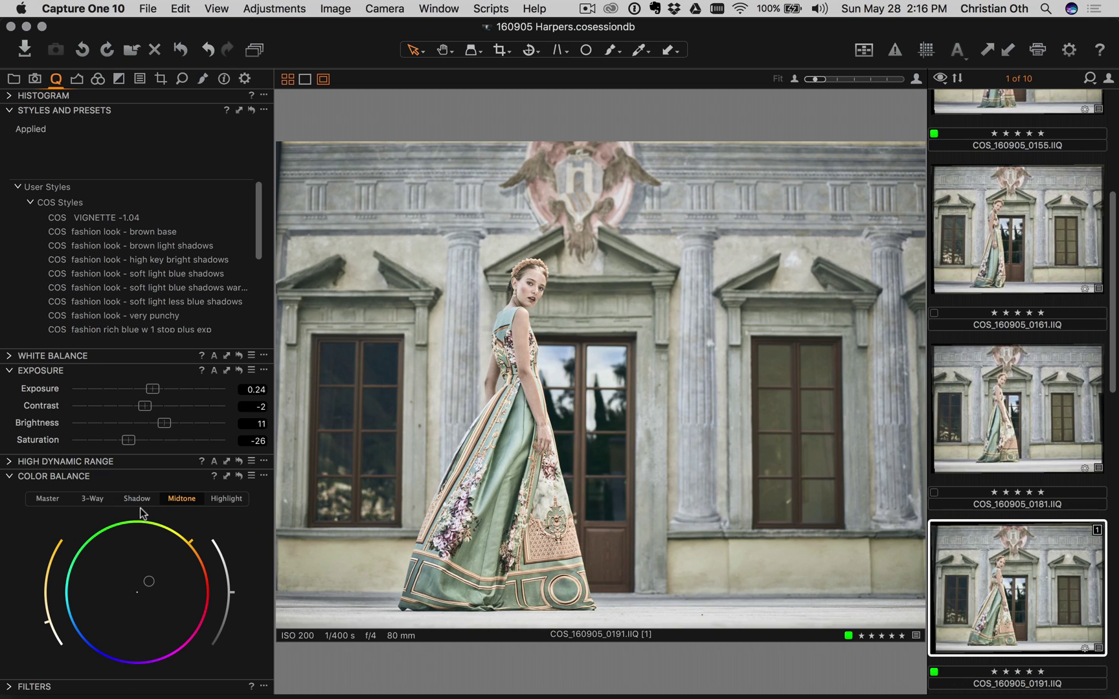
left_click(9, 686)
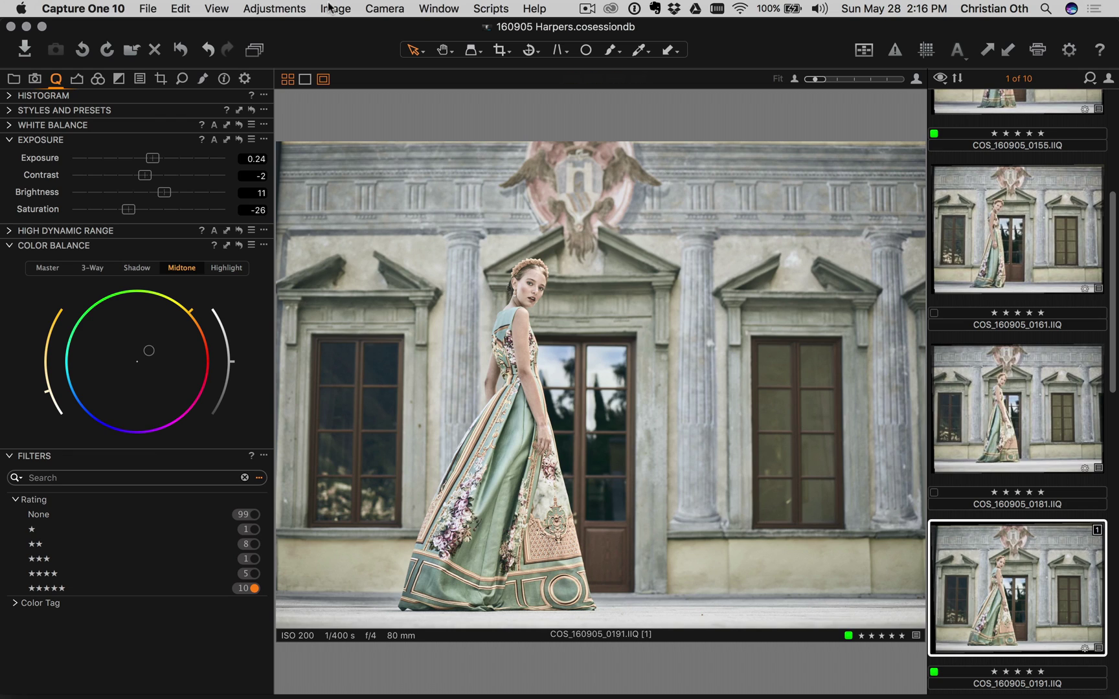
left_click(436, 8)
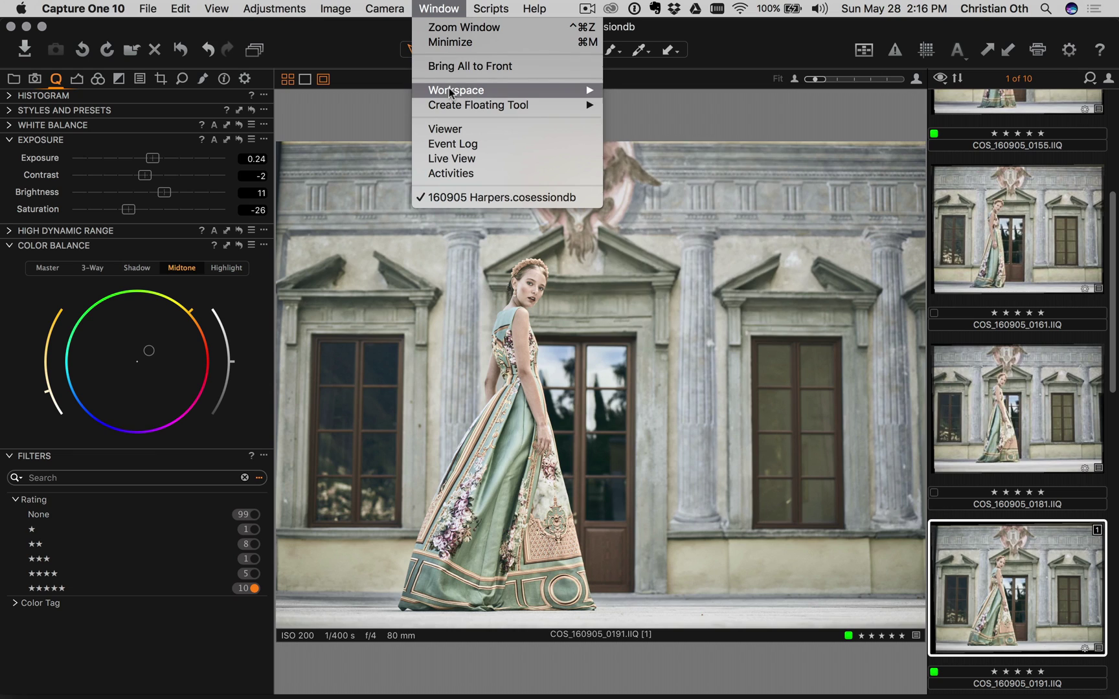
mouse_move(496, 92)
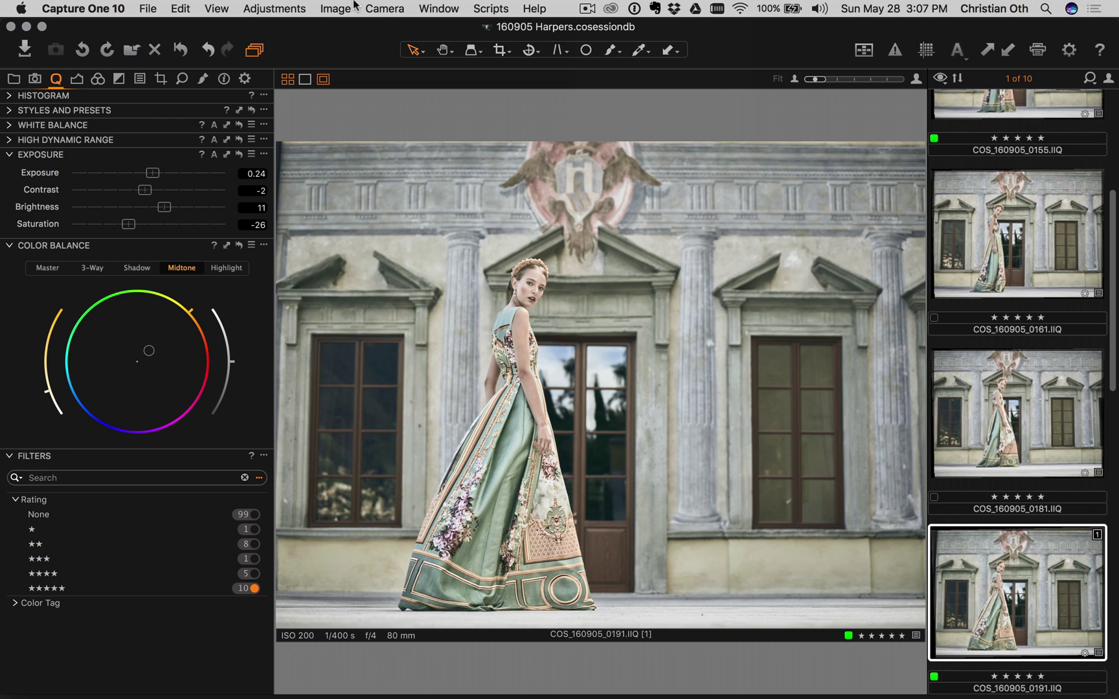
Open the '07 - Blue ruffled dress in Salon' favorite and expand Styles and Presets to User Styles.
left_click(13, 78)
left_click(104, 311)
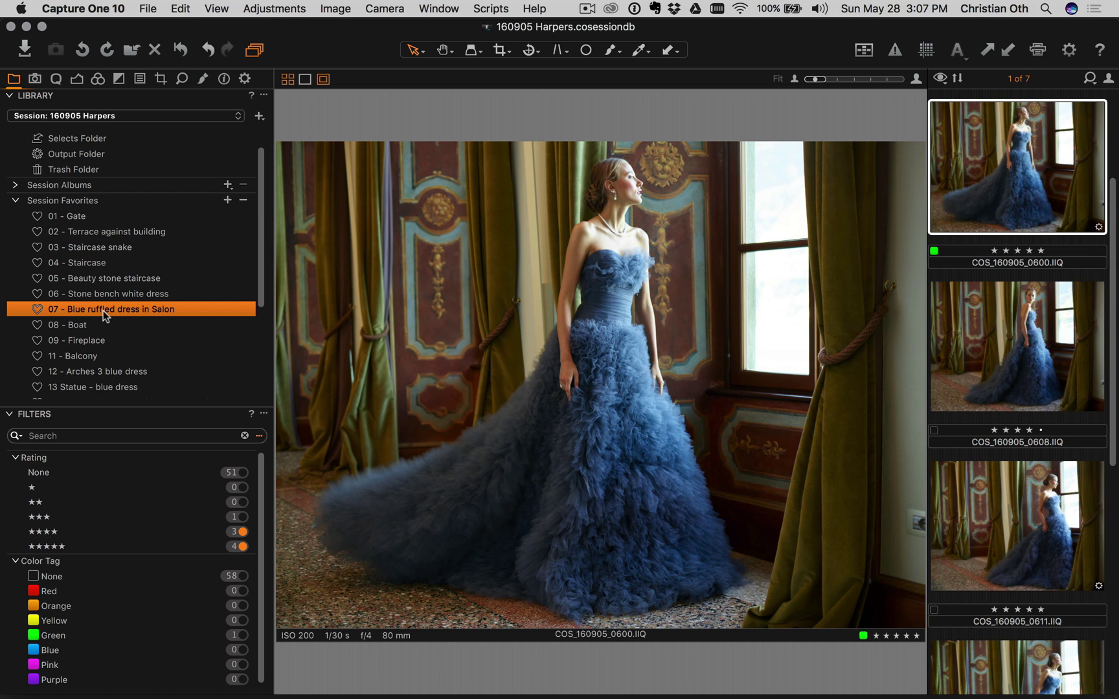
left_click(56, 79)
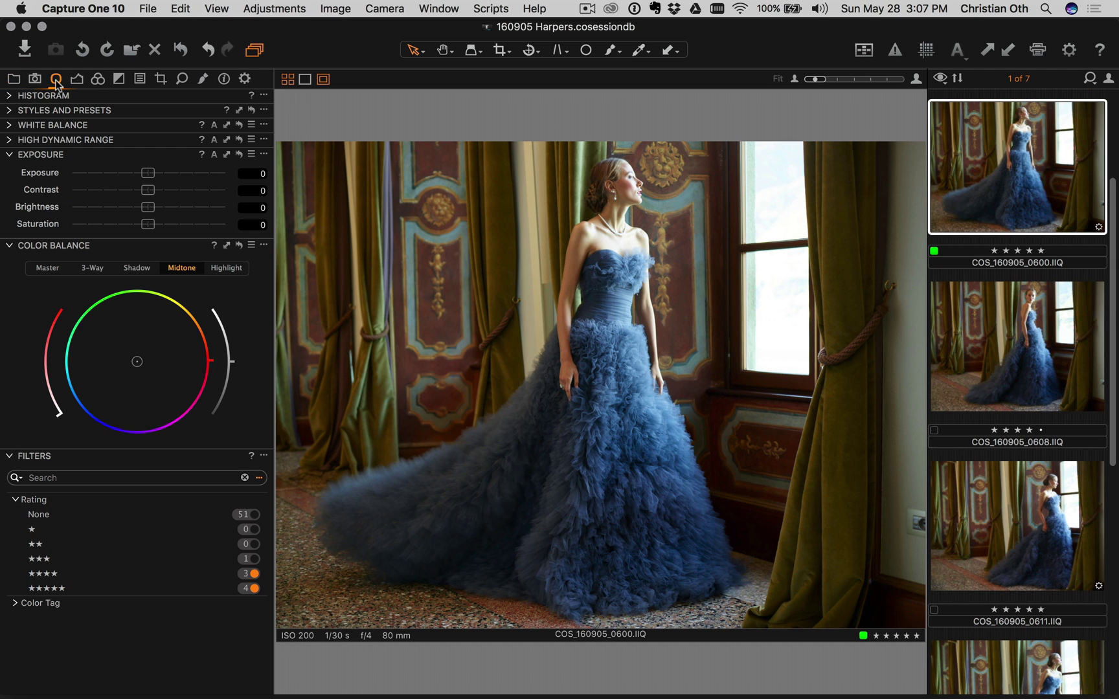
left_click(11, 110)
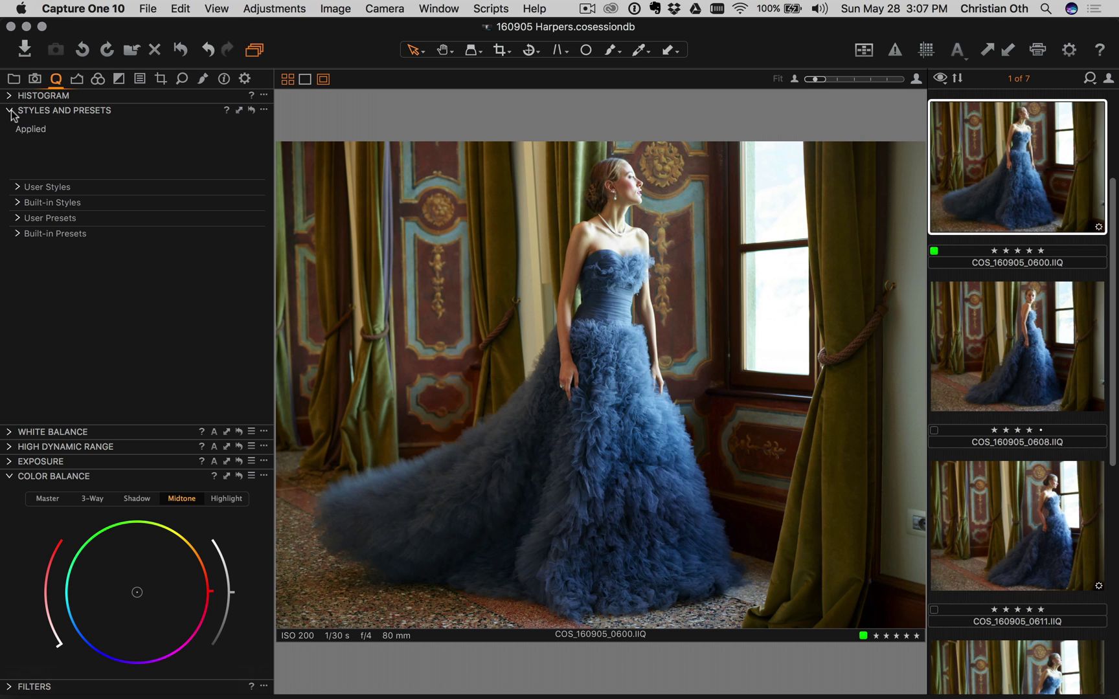
left_click(20, 187)
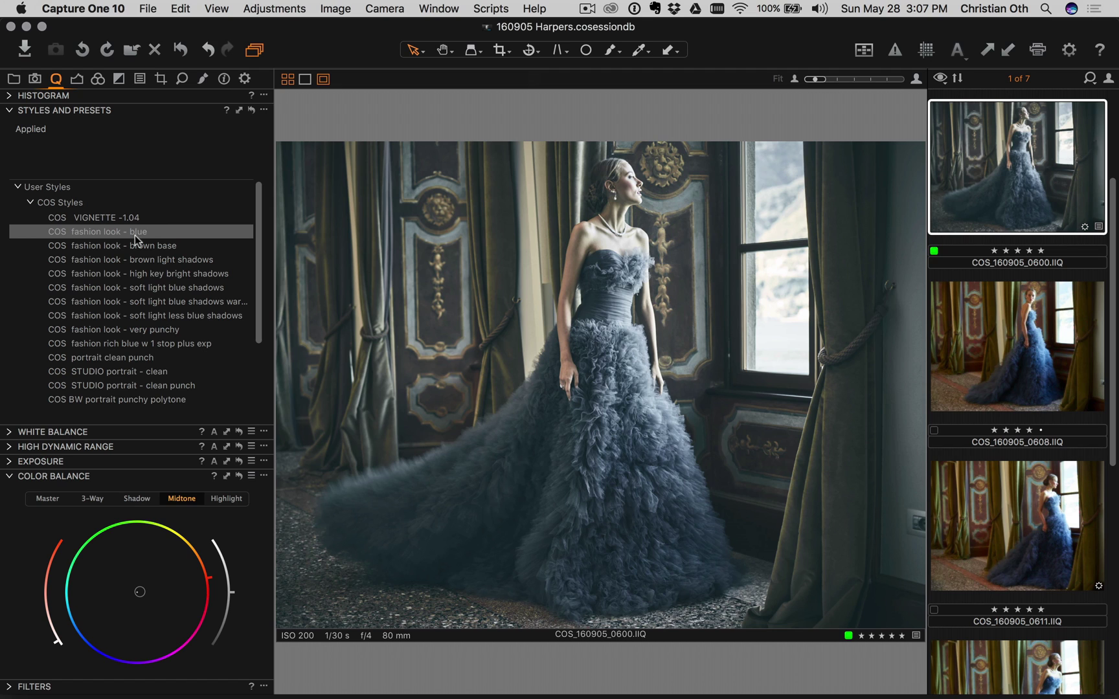
Apply 'COS fashion look - blue' to image 0600, then display image 0608.
left_click(135, 235)
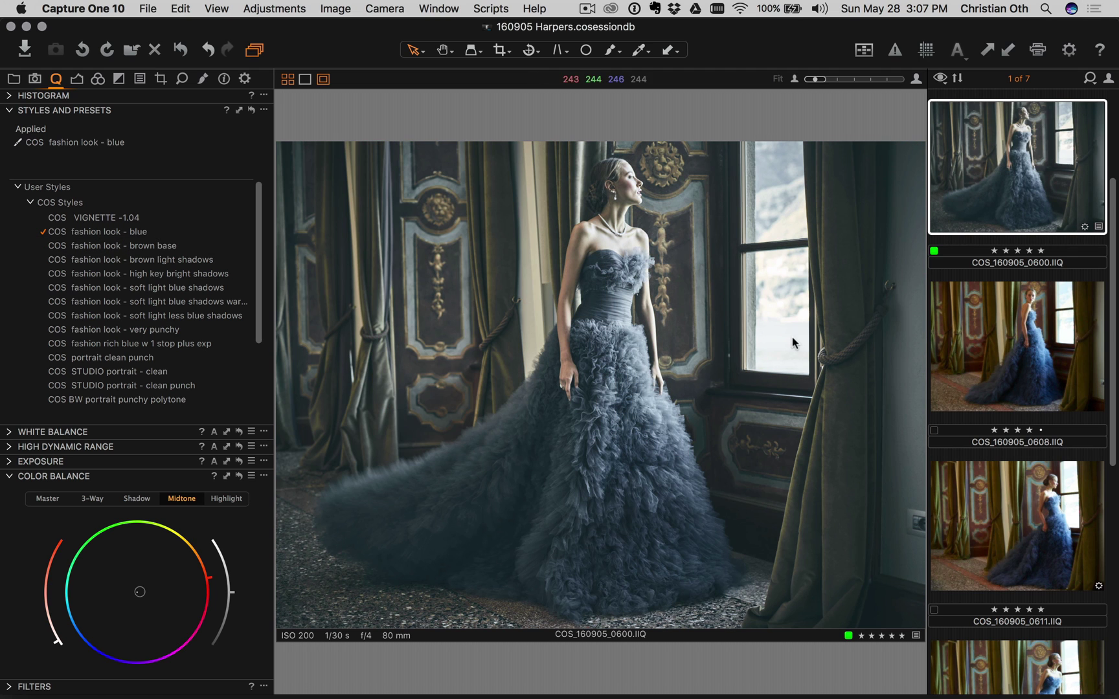
left_click(965, 333)
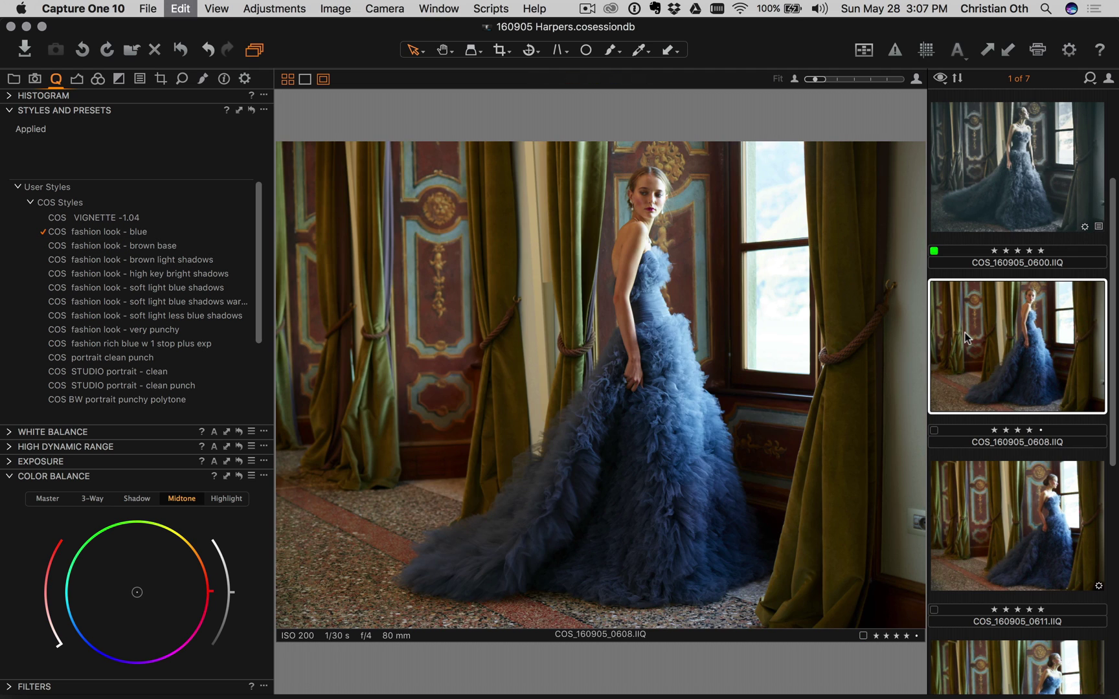
Apply 'COS fashion look - blue' to the six other blue-dress images, then review them from 0600.
key("super+a")
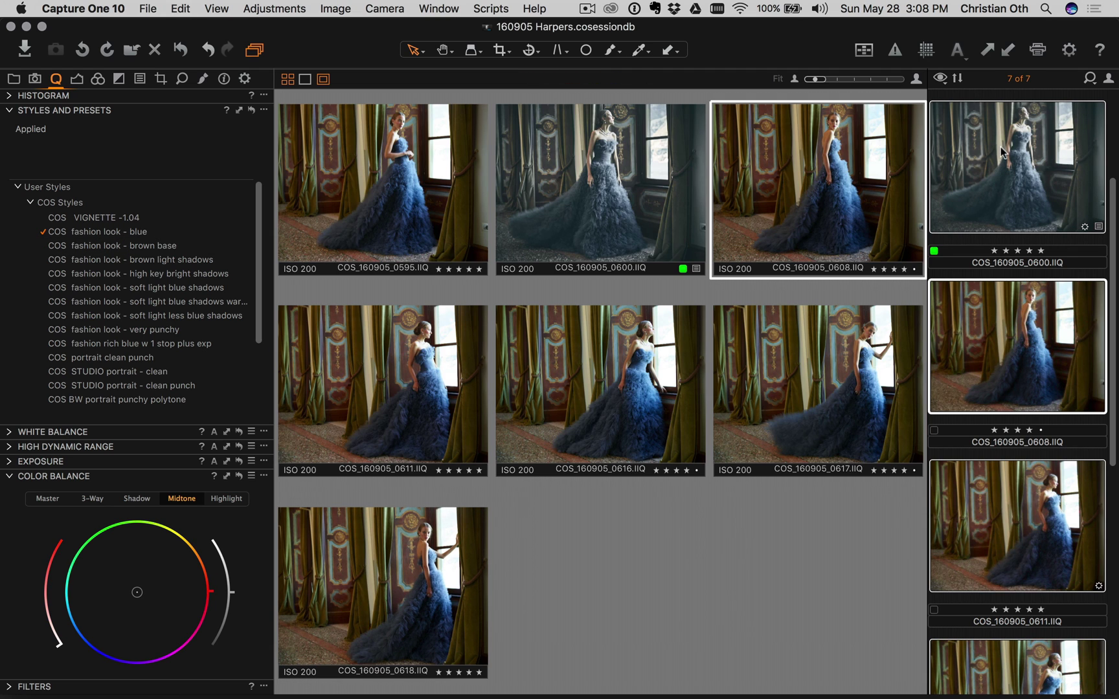
left_click(1000, 146, "super")
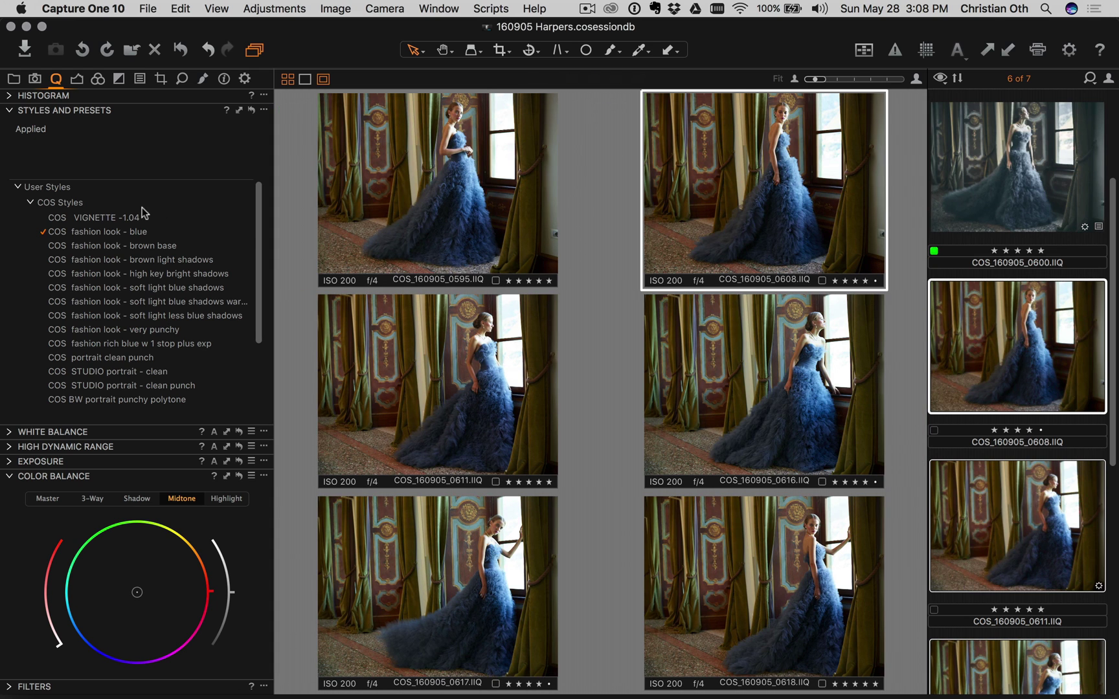
left_click(139, 231)
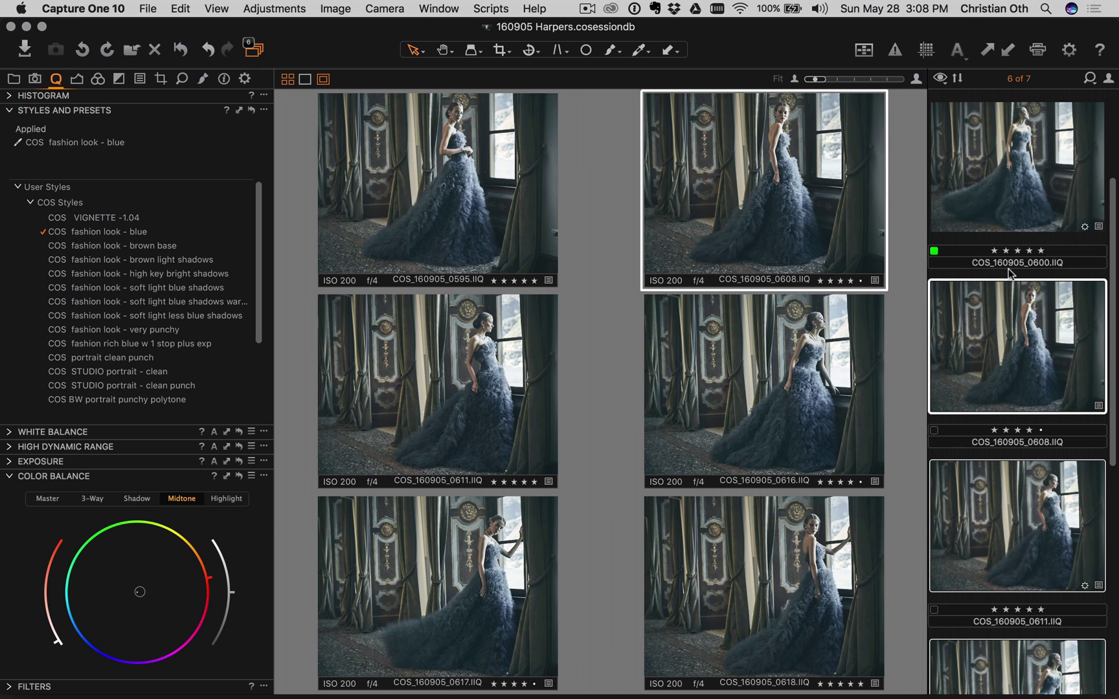
left_click(993, 114)
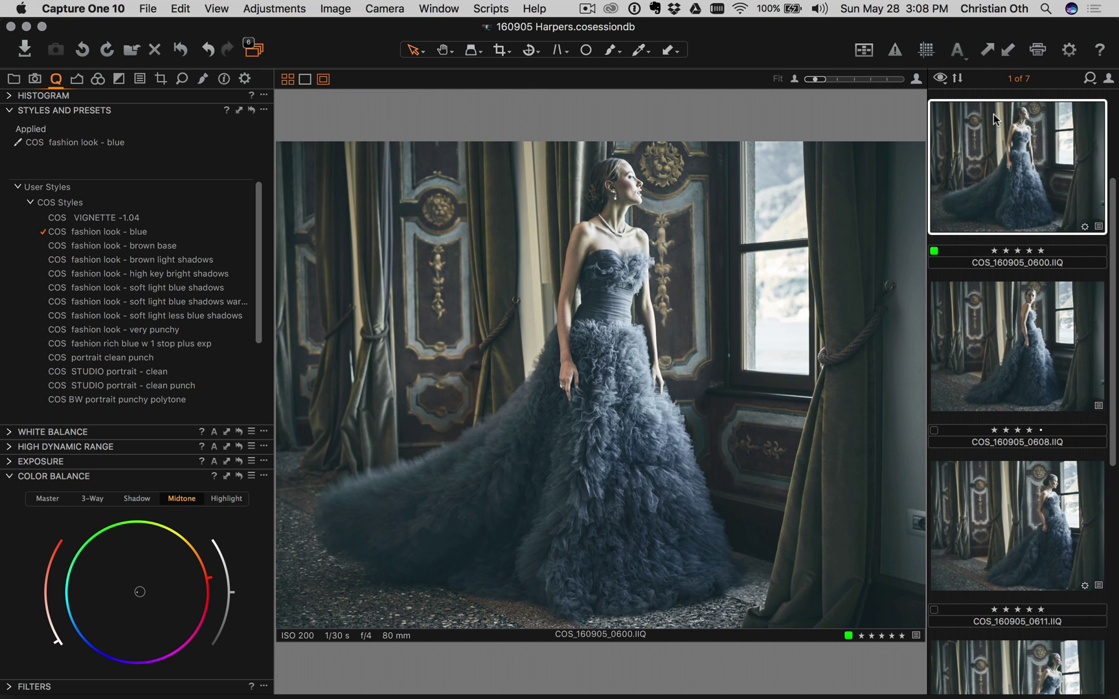
key("Down")
key("Down")
key("Down")
key("Down")
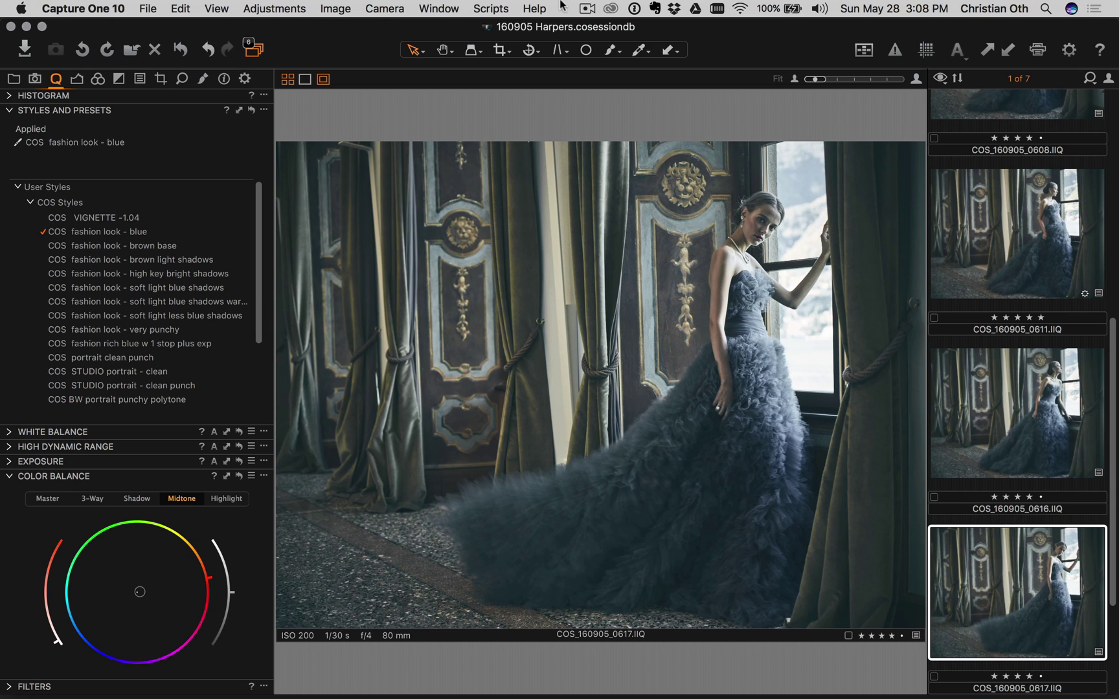
Open the Save Style dialog from the Styles and Presets menu and untick the Metadata group.
left_click(264, 110)
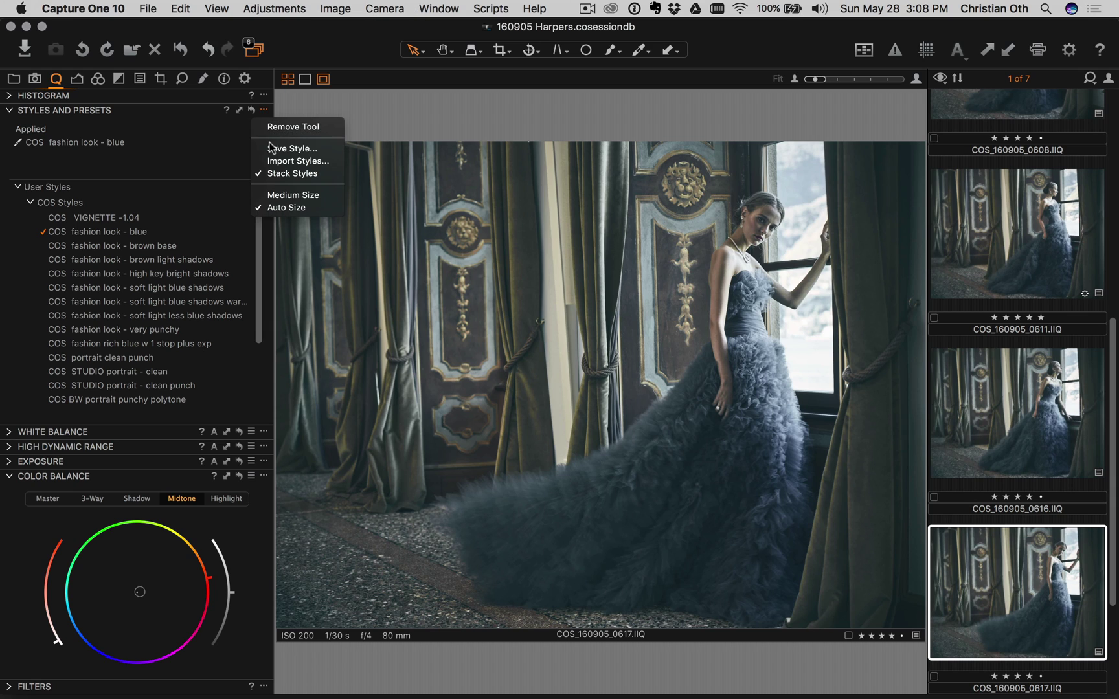
left_click(292, 149)
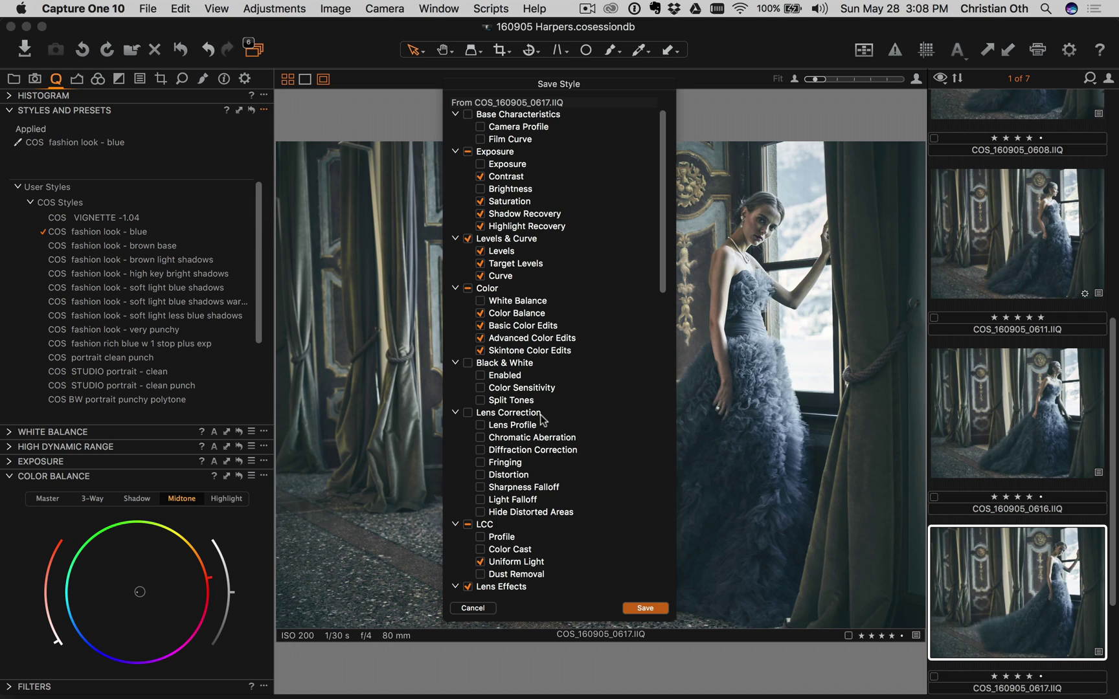
scroll(543, 420, "down", 10)
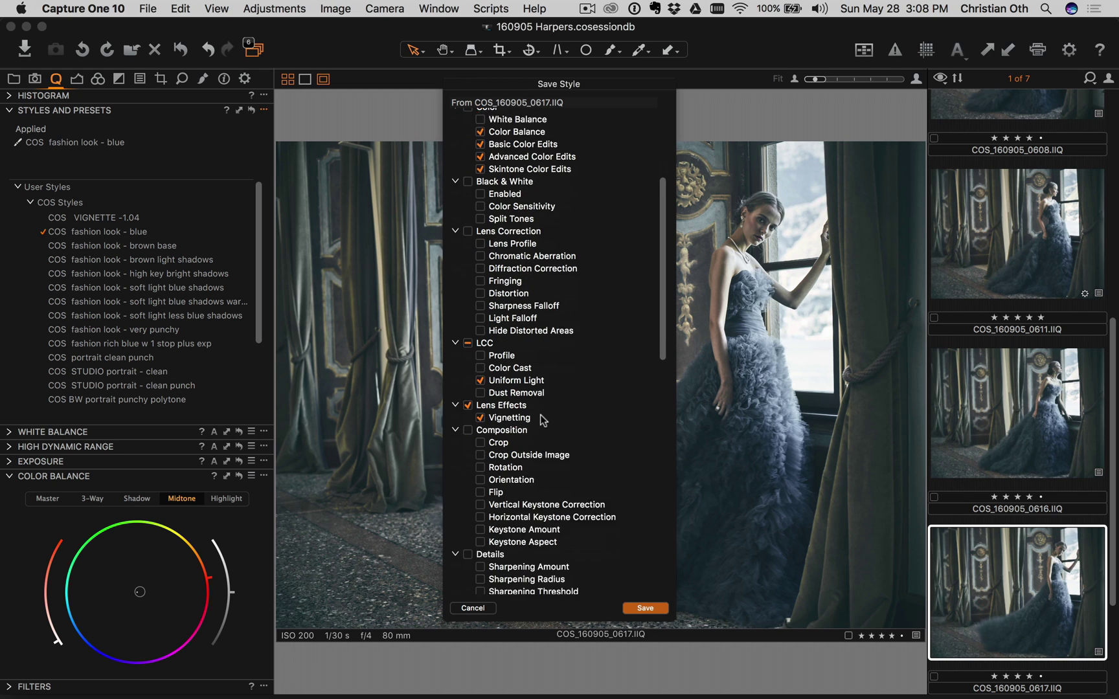
scroll(543, 420, "down", 12)
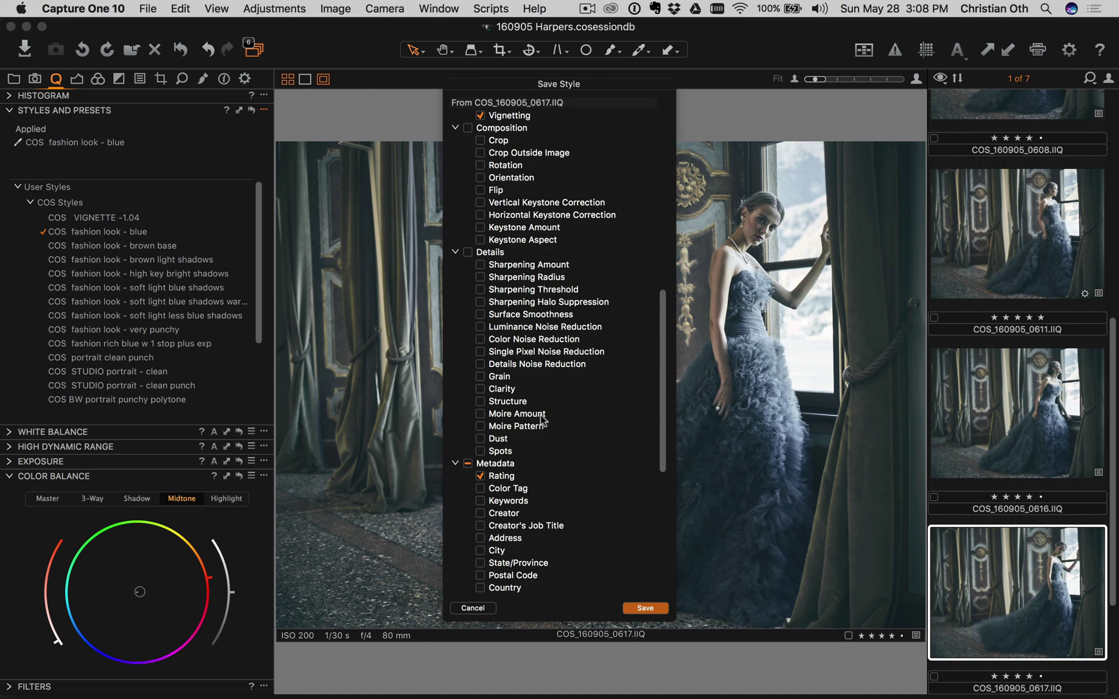
left_click(468, 464)
scroll(578, 298, "up", 3)
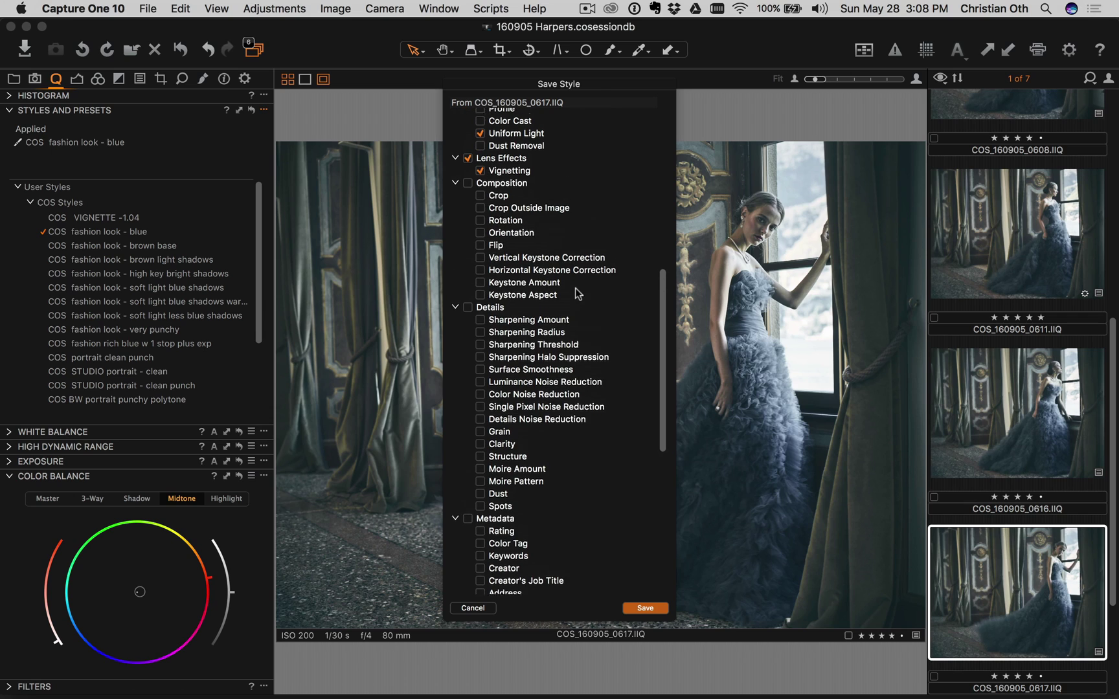